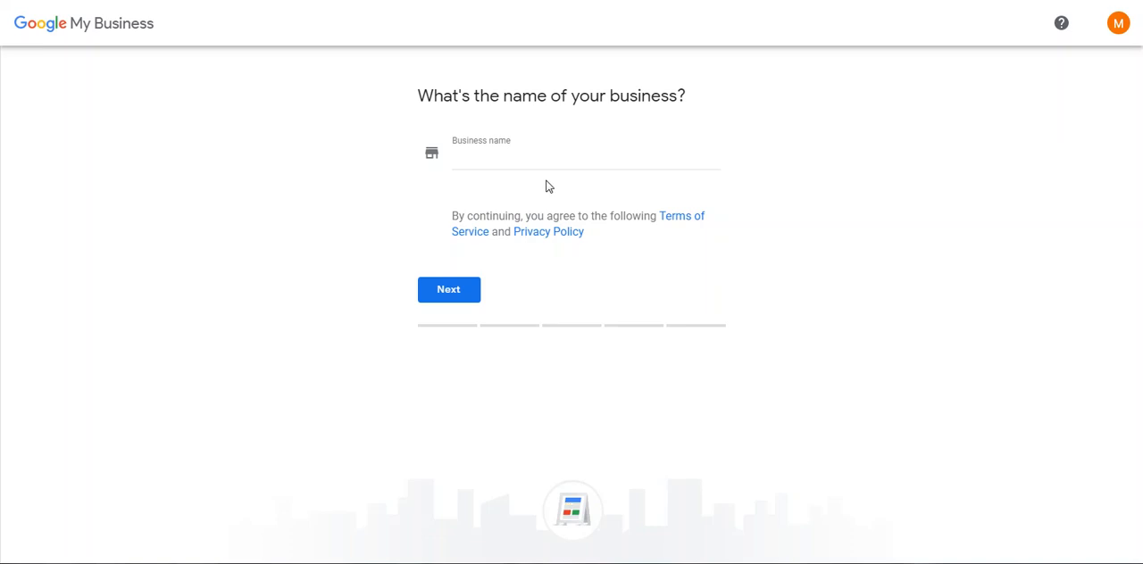
Open Notepad and write a NAP note listing Name, Address and Phone on separate lines.
key(super+r)
text(notepad)
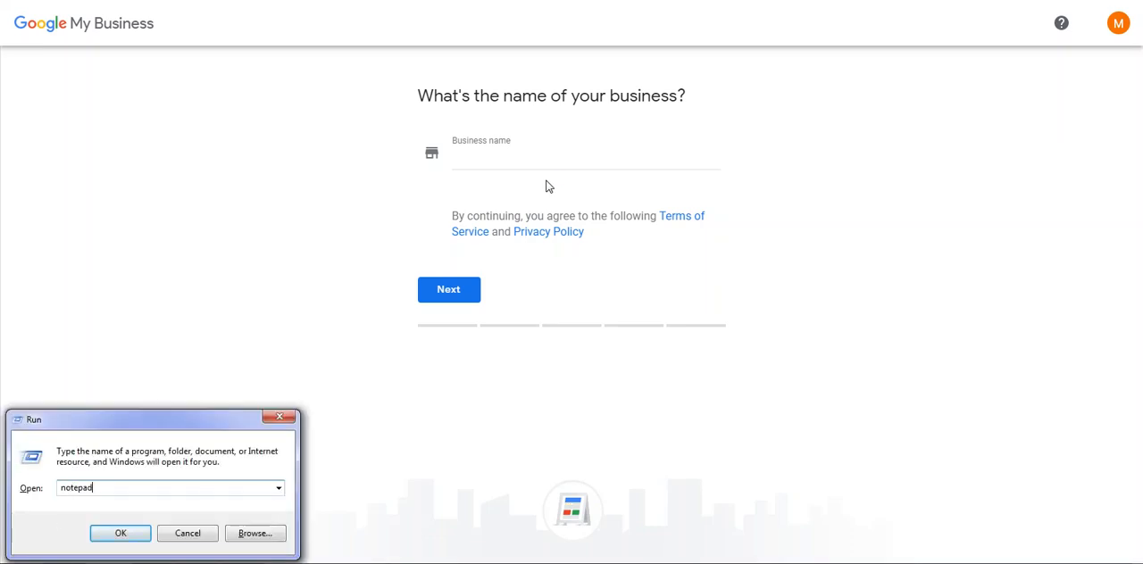
key(Return)
text(NA)
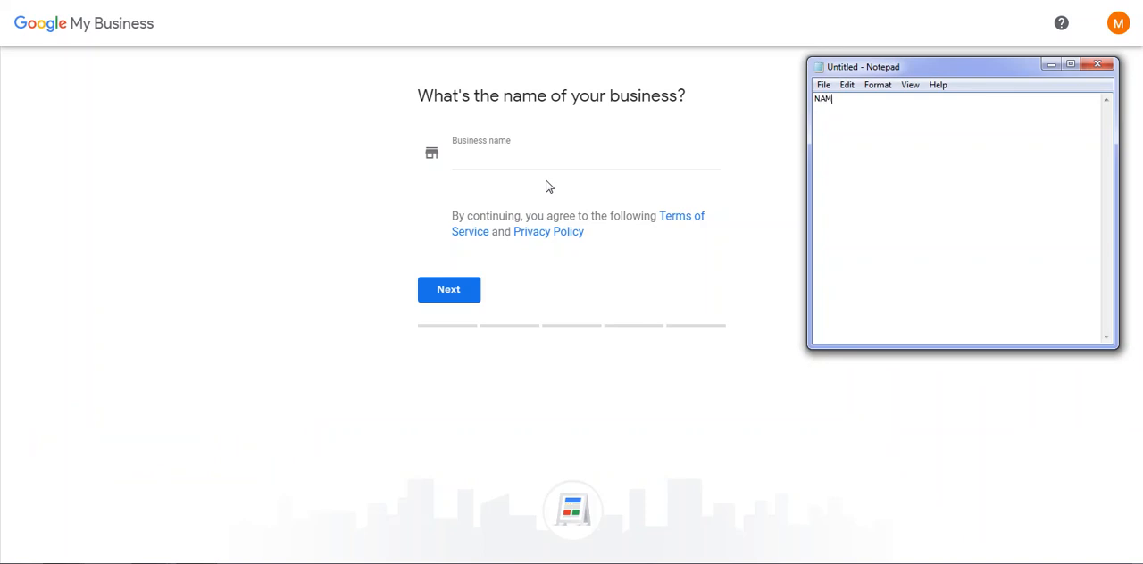
text(P Name)
key(Return)
text(Address)
key(Return)
text(Phone)
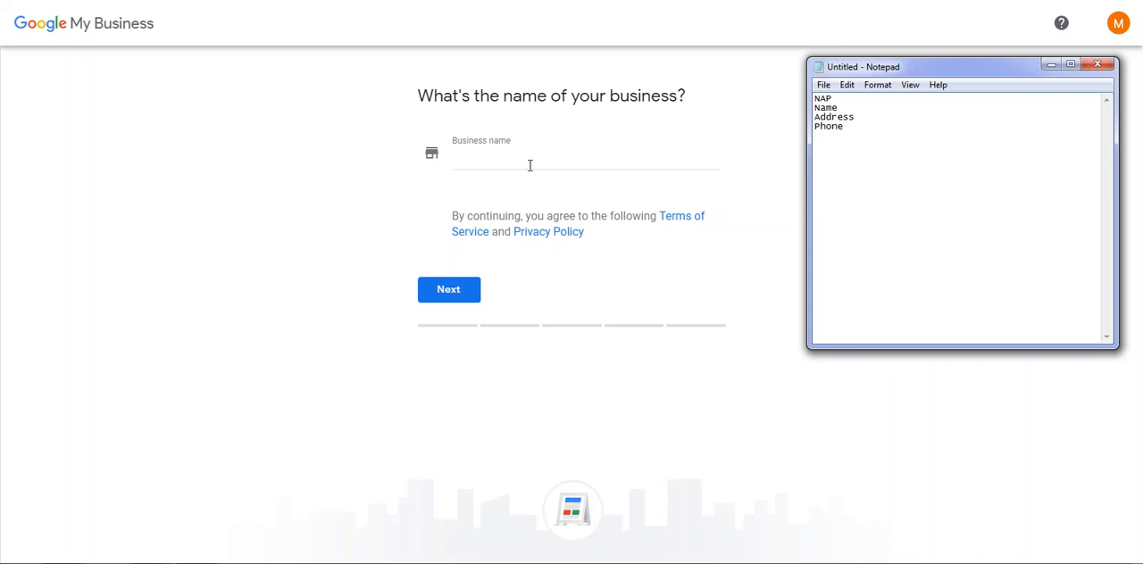
Enter Toronto Boat & Cleaning as the business name in Google My Business and continue to the location question.
click(530, 166)
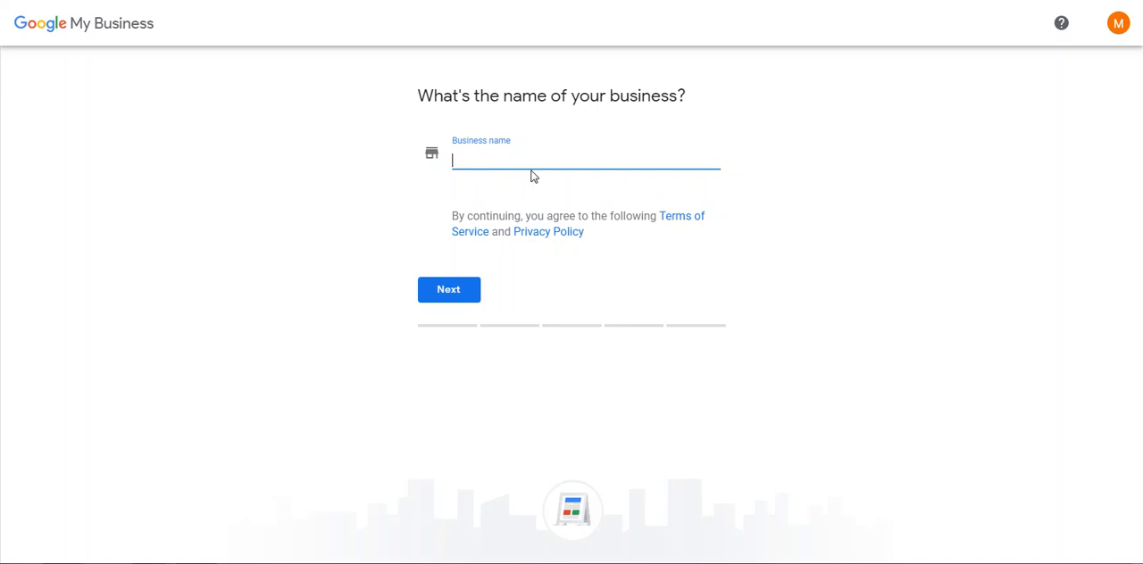
text(B)
key(BackSpace)
text(Boat)
key(ctrl+a)
text(Torotn)
key(BackSpace)
key(BackSpace)
text(nto Boat )
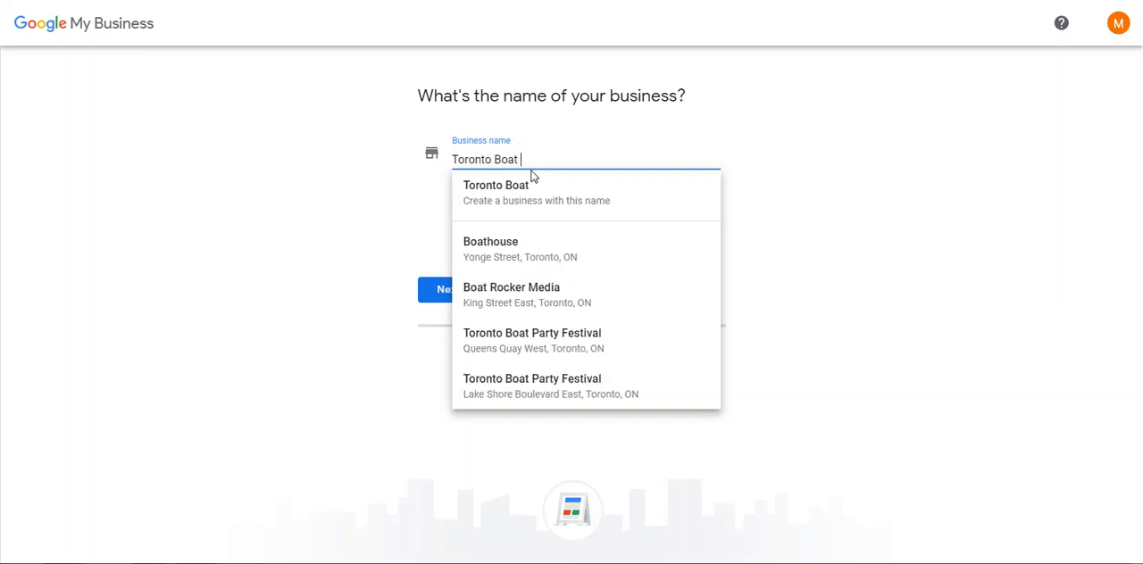
text(& Cleaning)
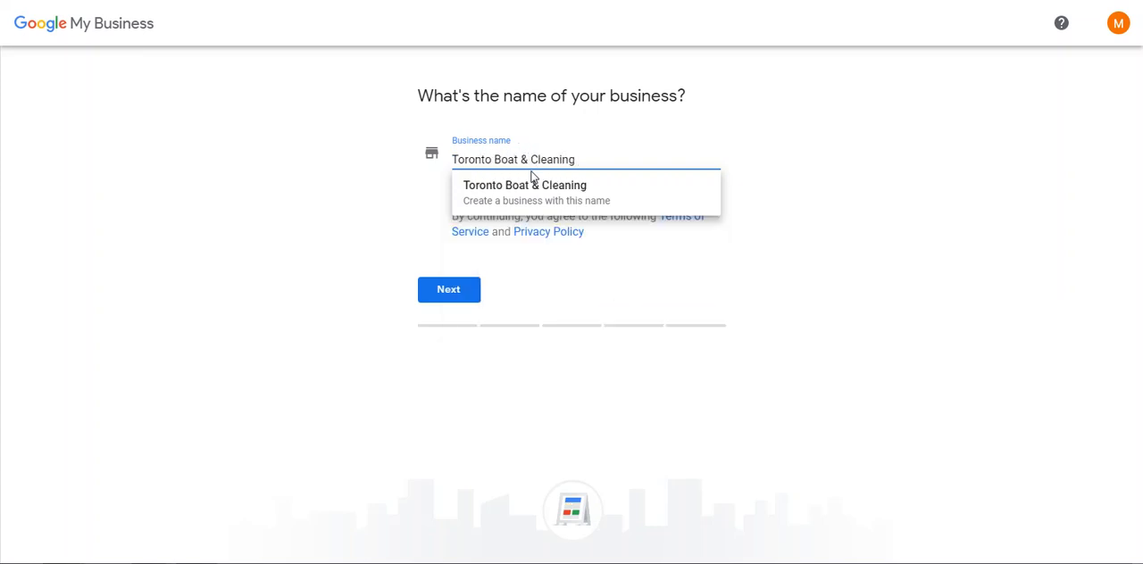
click(790, 150)
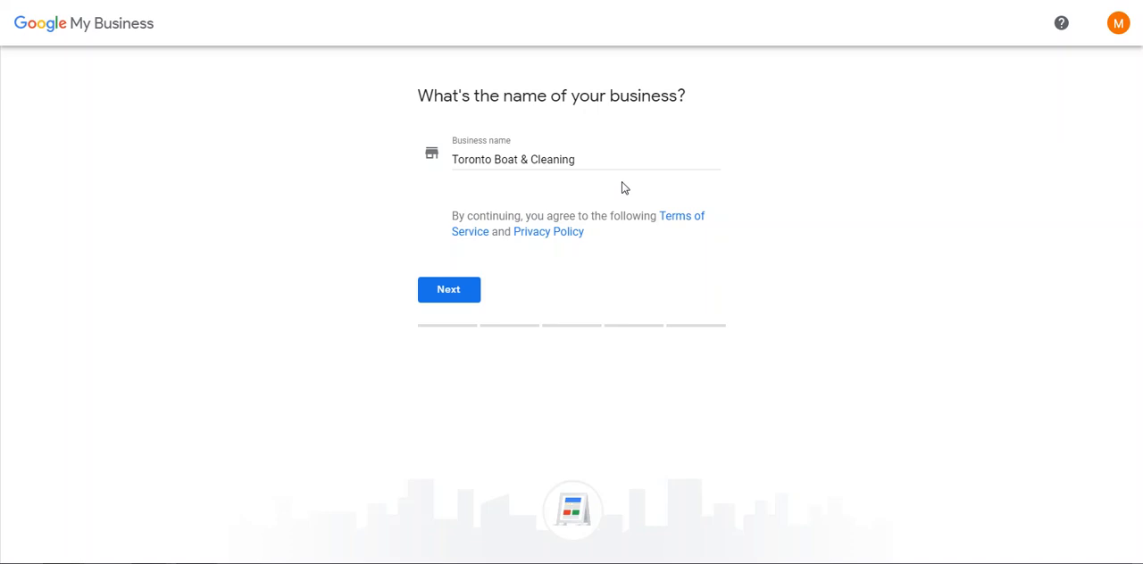
click(452, 297)
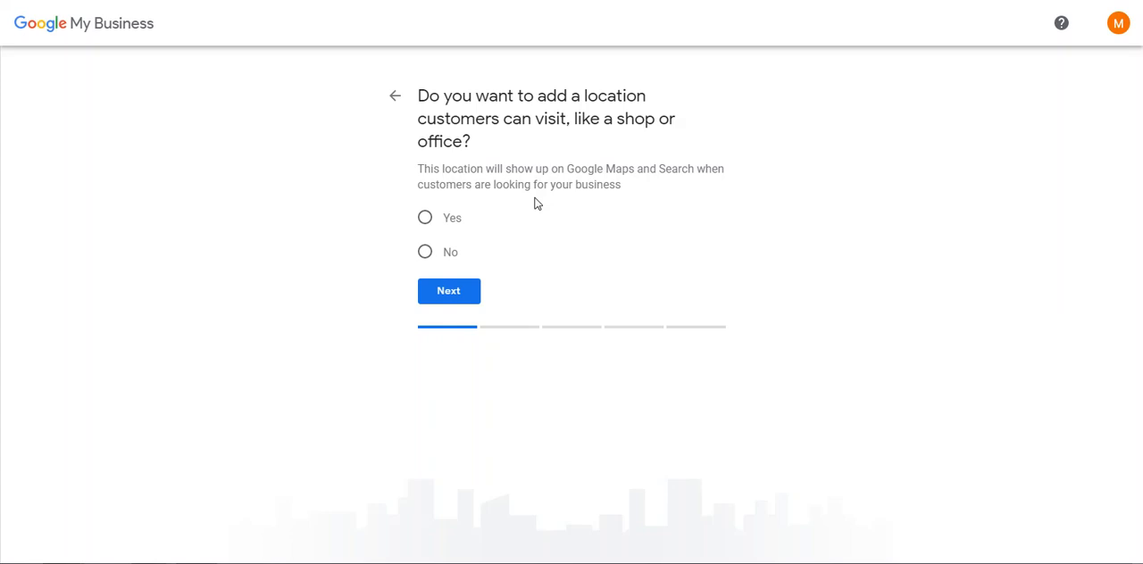
click(425, 222)
click(448, 295)
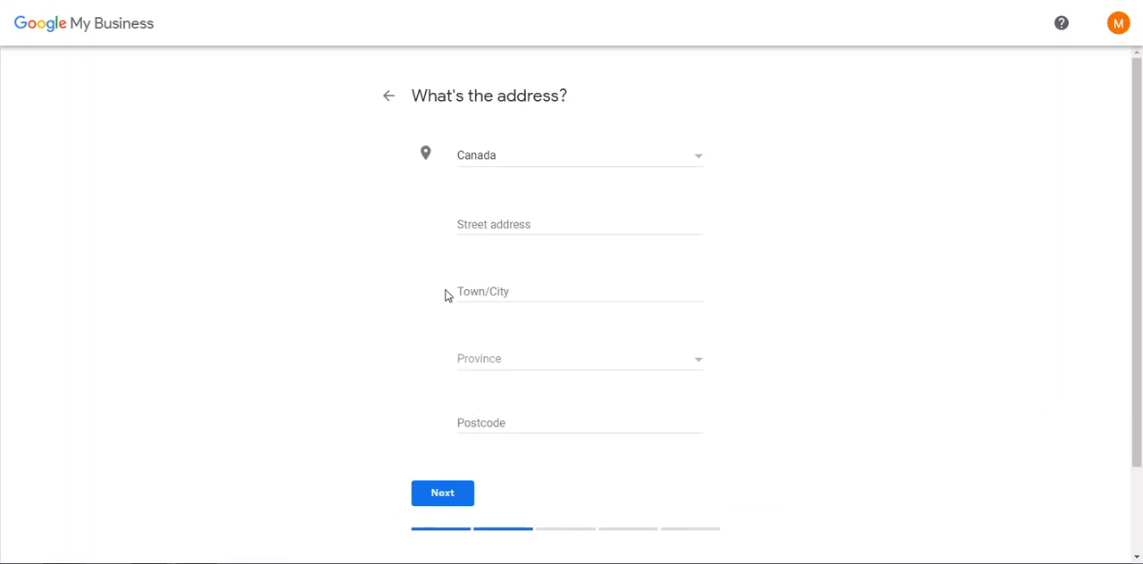
click(467, 221)
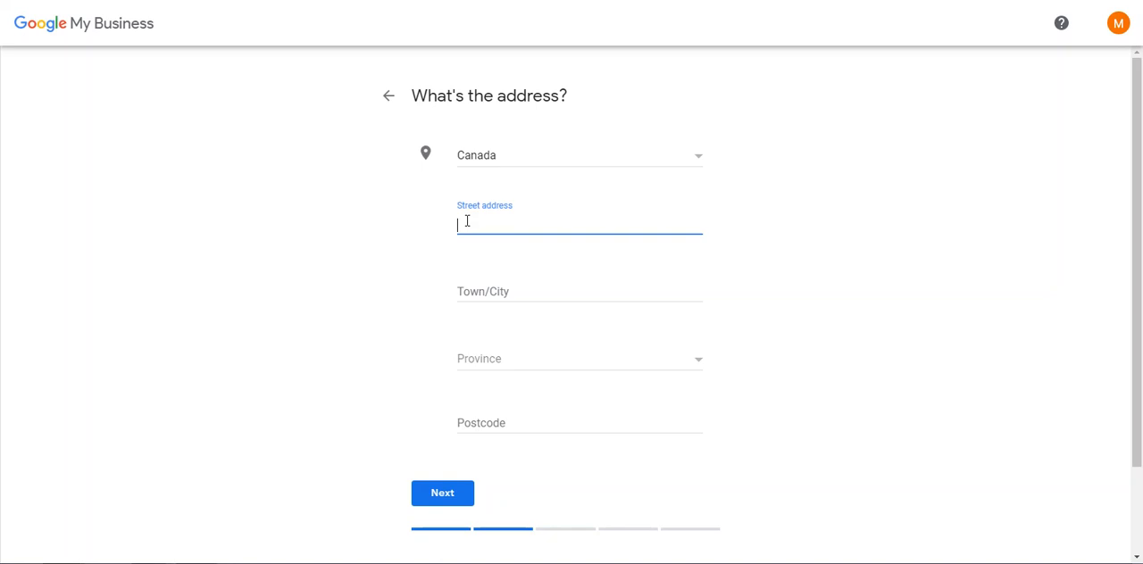
click(389, 102)
Decline adding a location customers can visit and add Etobicoke, Toronto, ON, Canada as a service area.
click(425, 252)
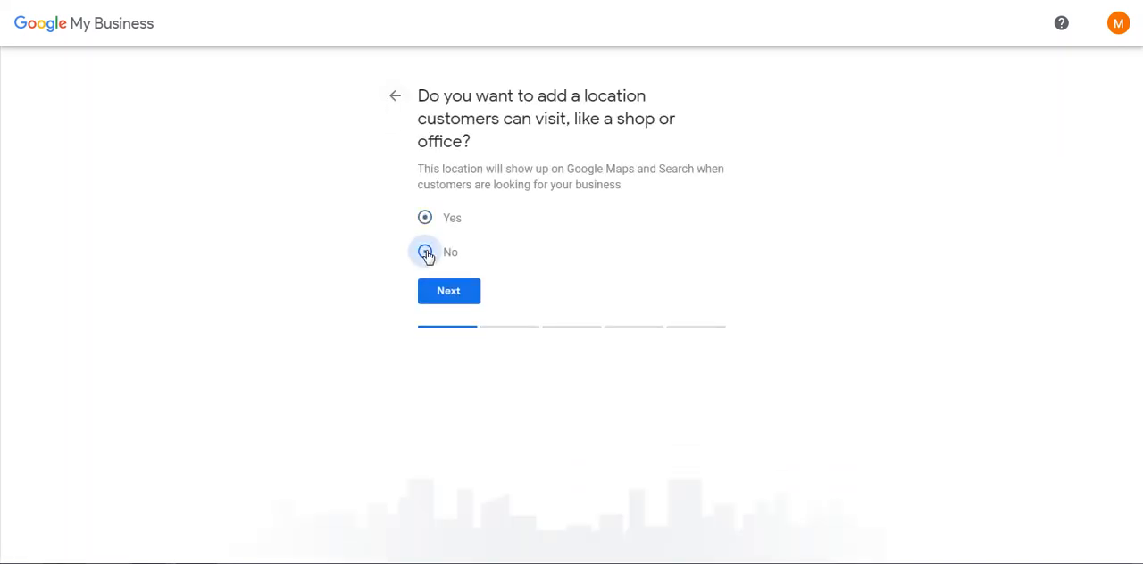
click(446, 299)
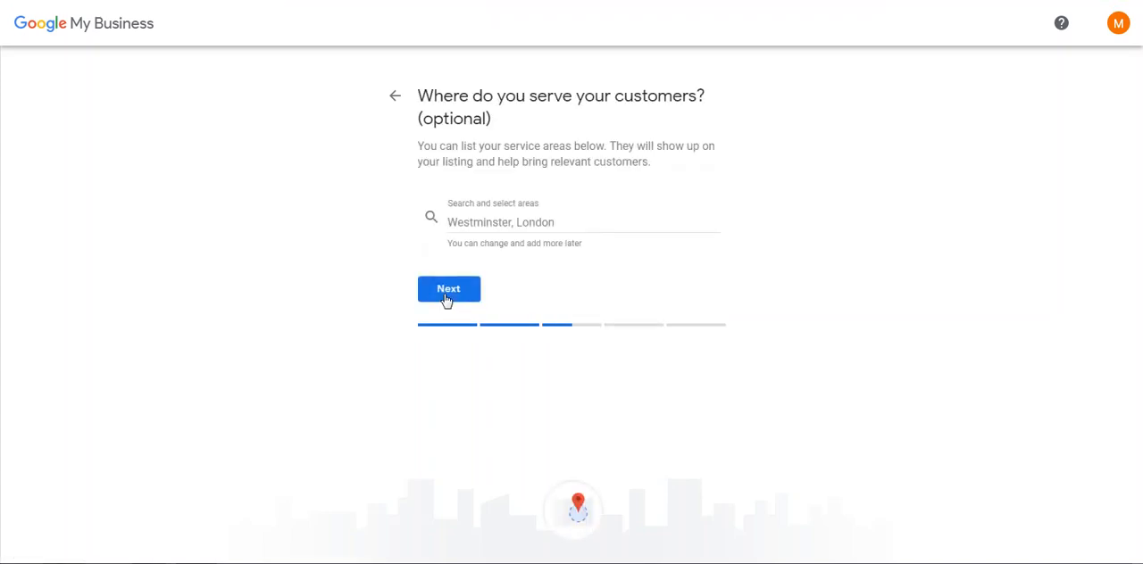
click(489, 223)
text(Etobicoke)
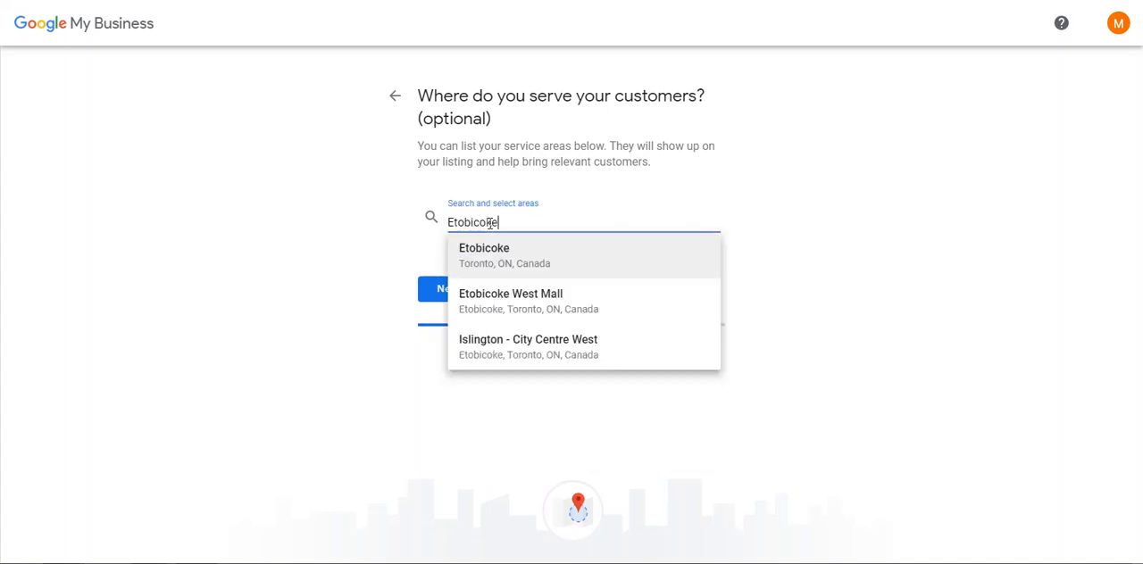
click(491, 256)
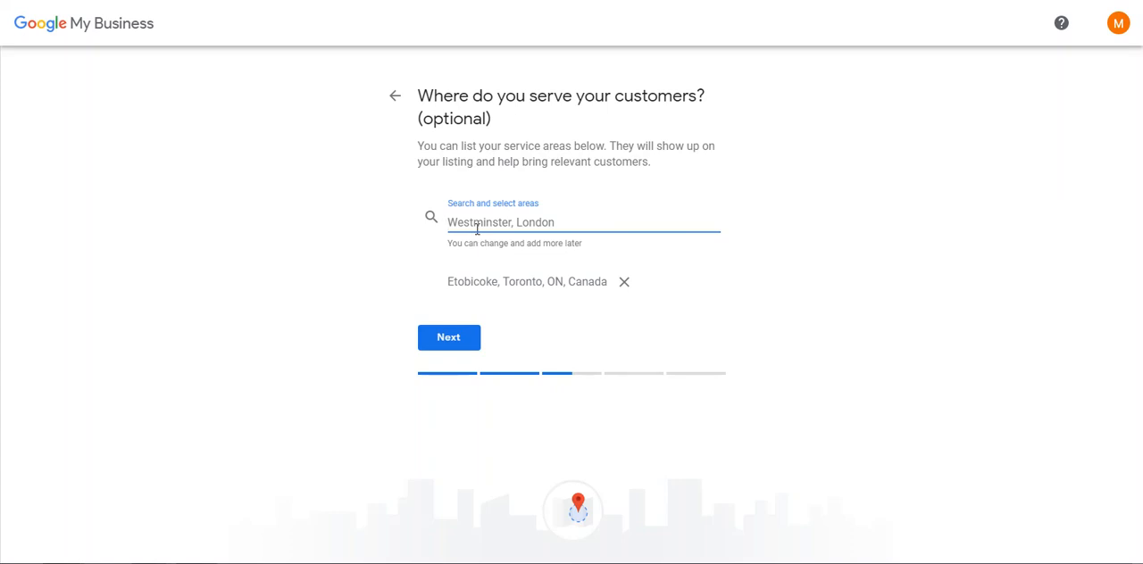
Add Mississauga, ON, Canada as another service area and continue to the business category.
text(Missis)
click(474, 249)
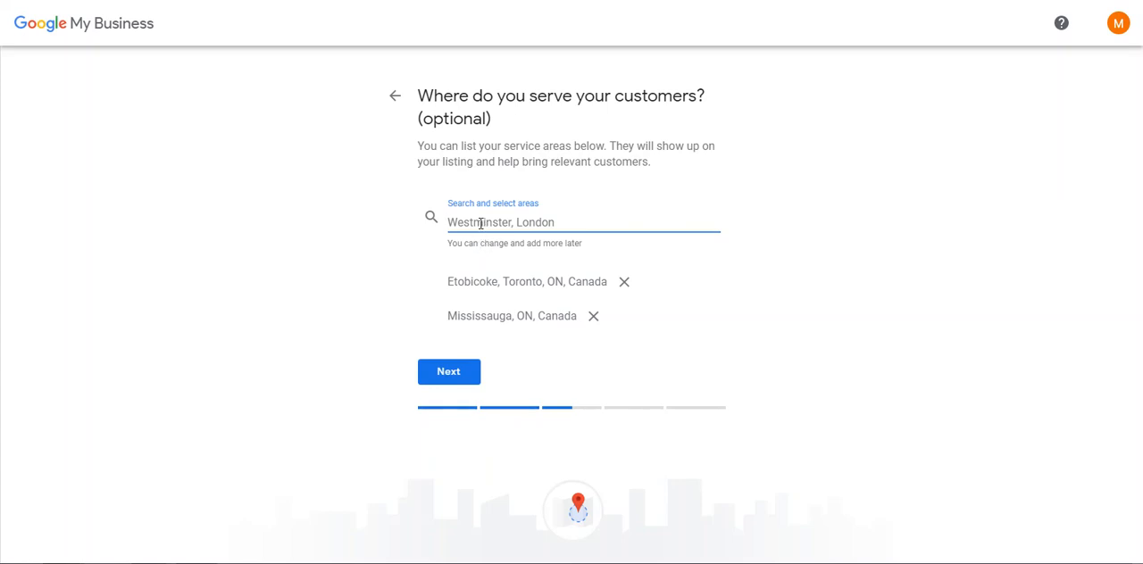
text(o)
key(BackSpace)
click(448, 377)
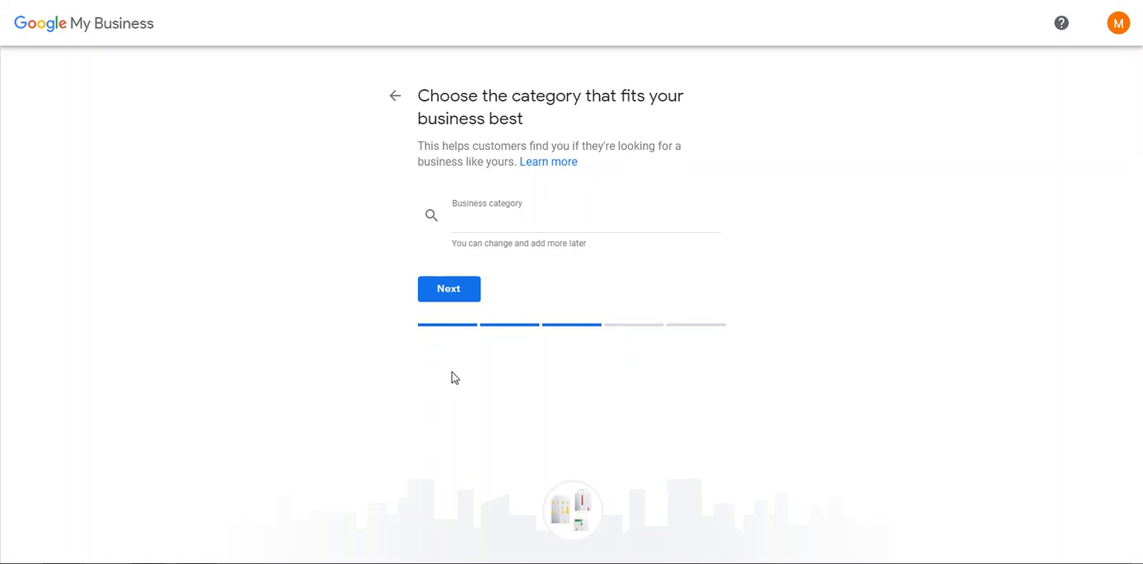
Search the business categories for sailing and boat cleaning, and pick Blast cleaning service.
click(490, 230)
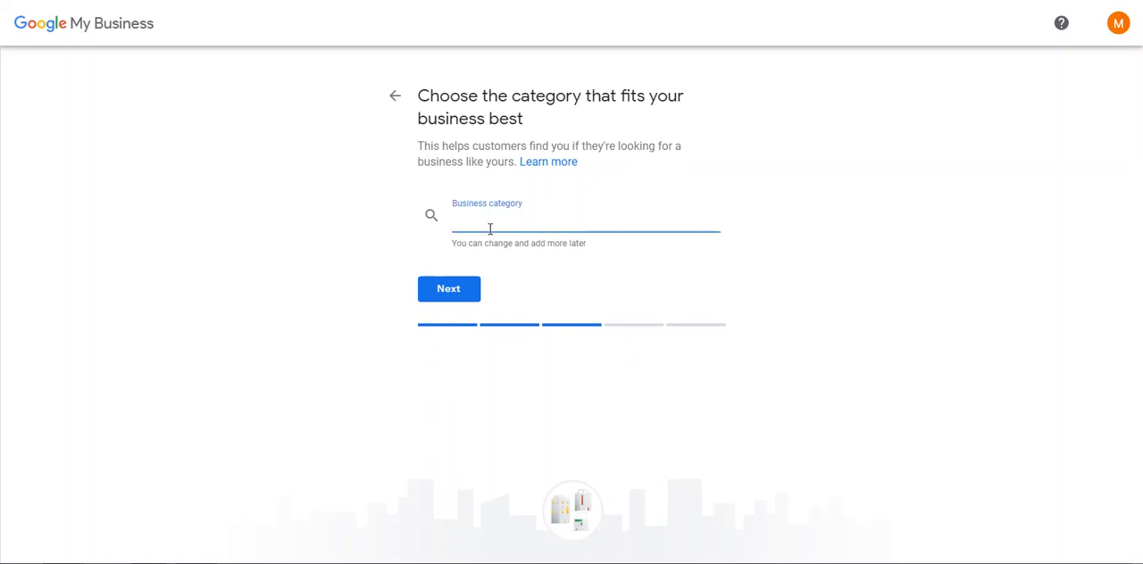
text(Sailing)
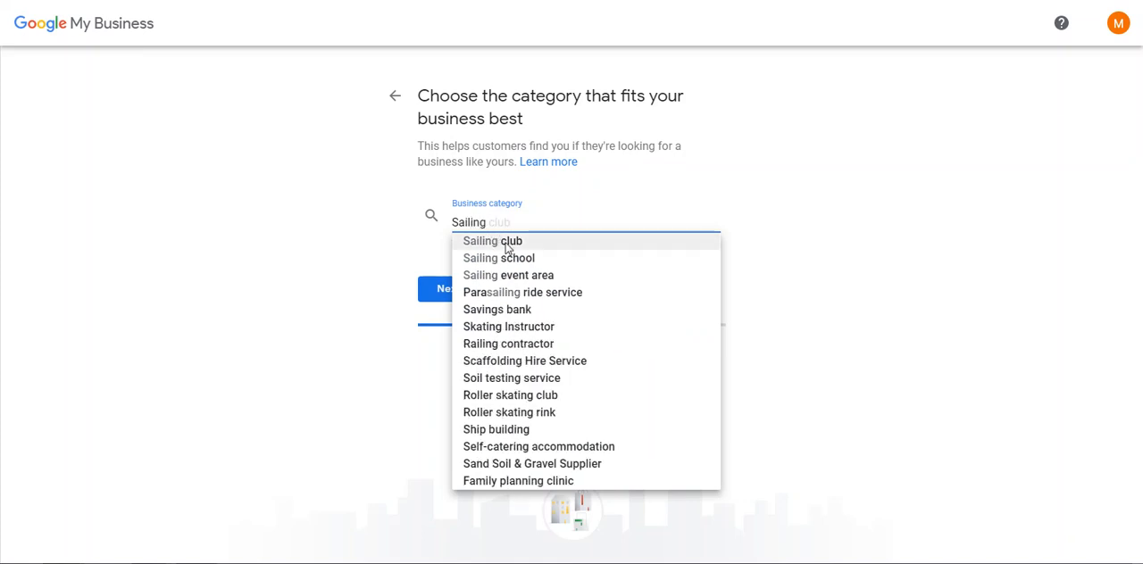
key(ctrl+a)
text(boat cleaning)
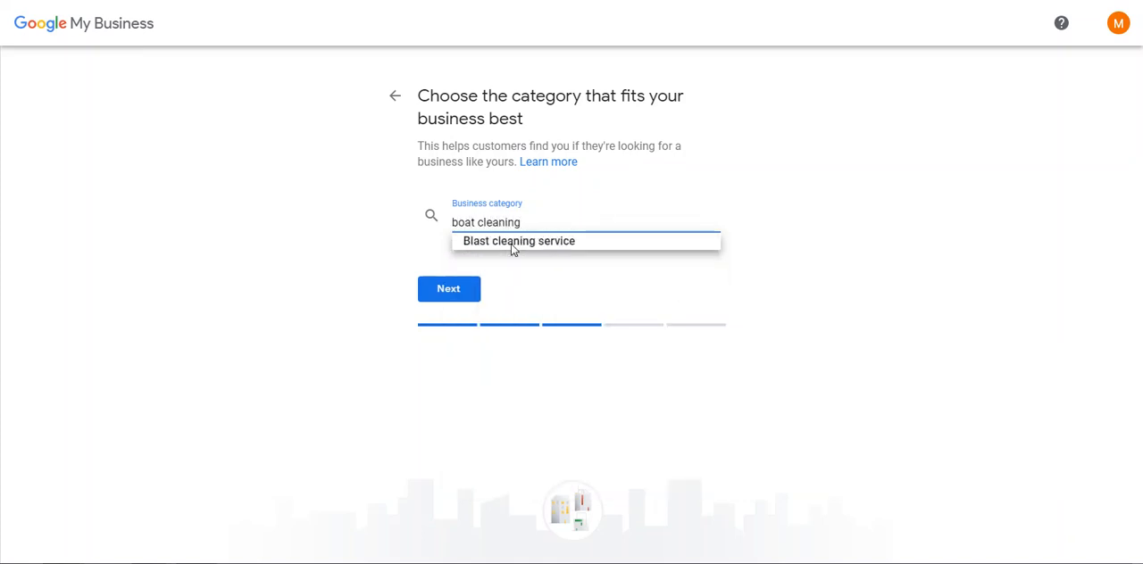
click(513, 242)
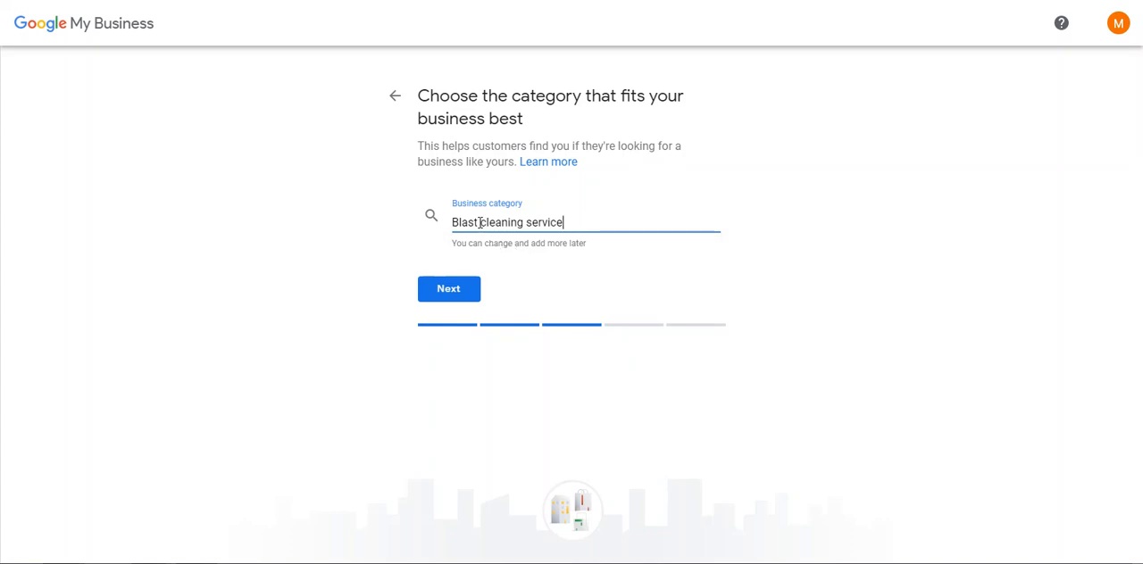
Set the business category to Boat maintenance and continue to the contact details.
triple_click(480, 224)
text(boat)
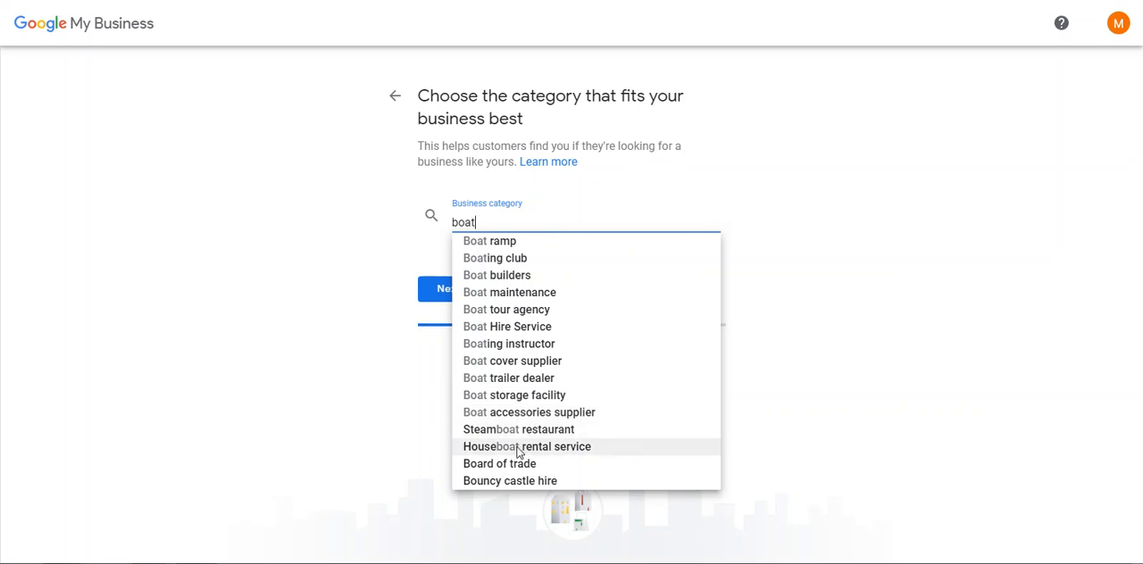
click(528, 296)
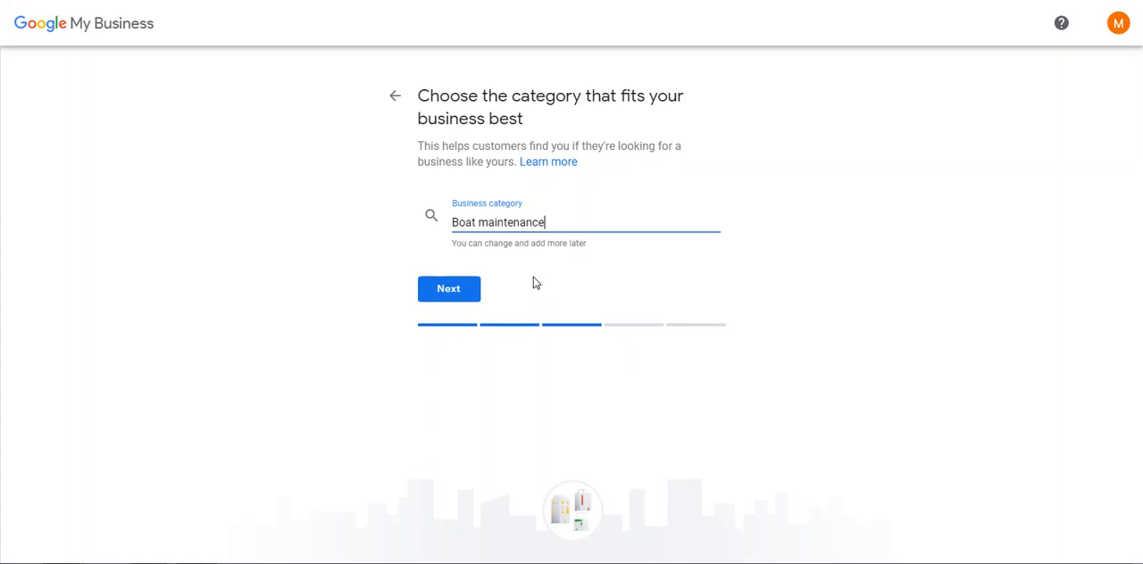
click(449, 289)
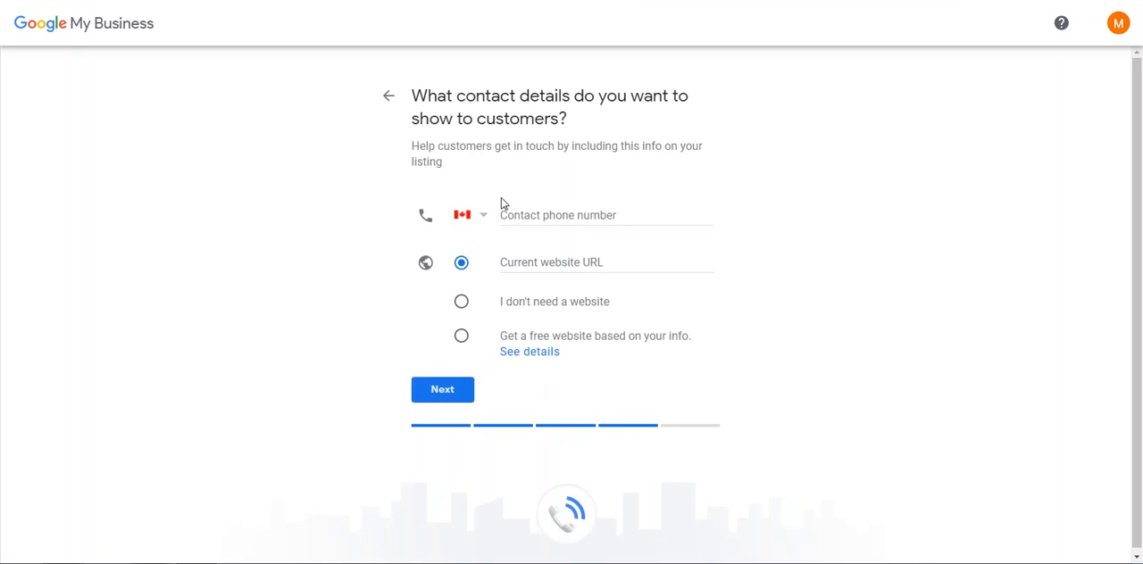
Enter the contact phone number, choose the free website based on the business info, and continue.
click(517, 212)
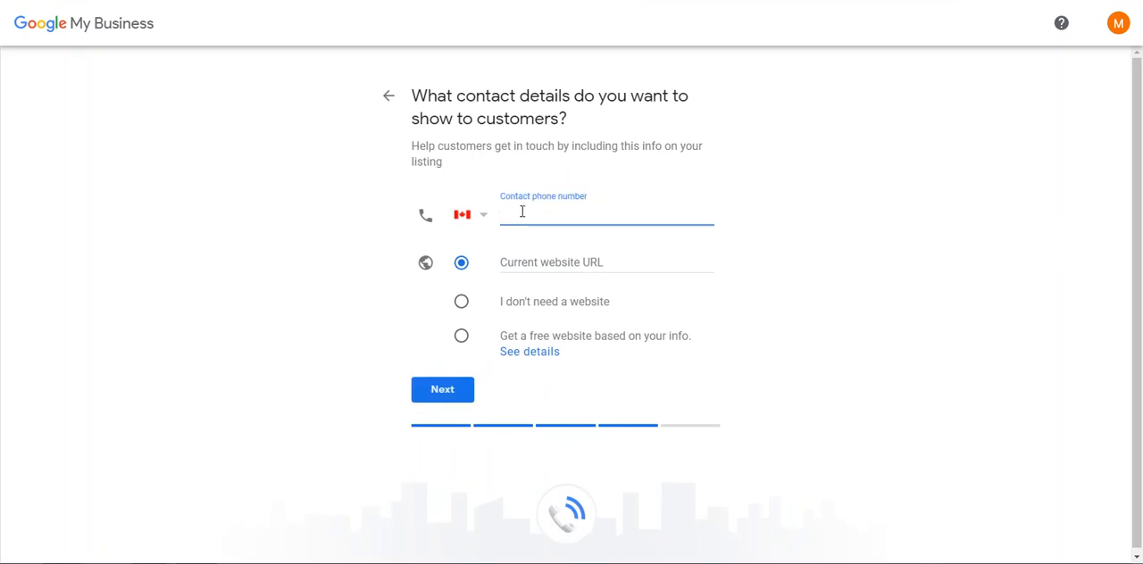
click(521, 262)
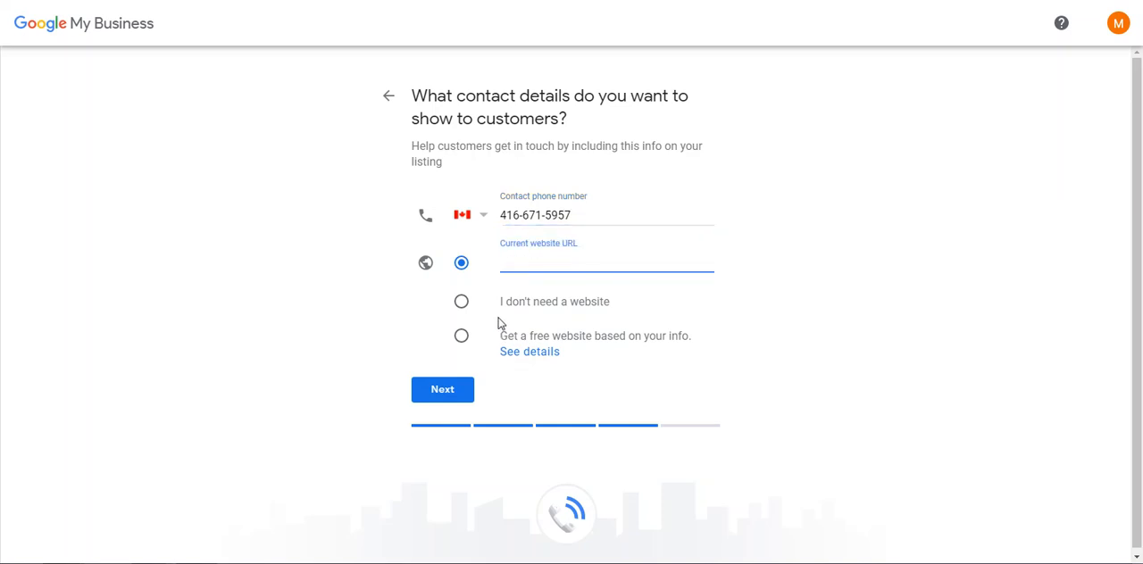
click(461, 337)
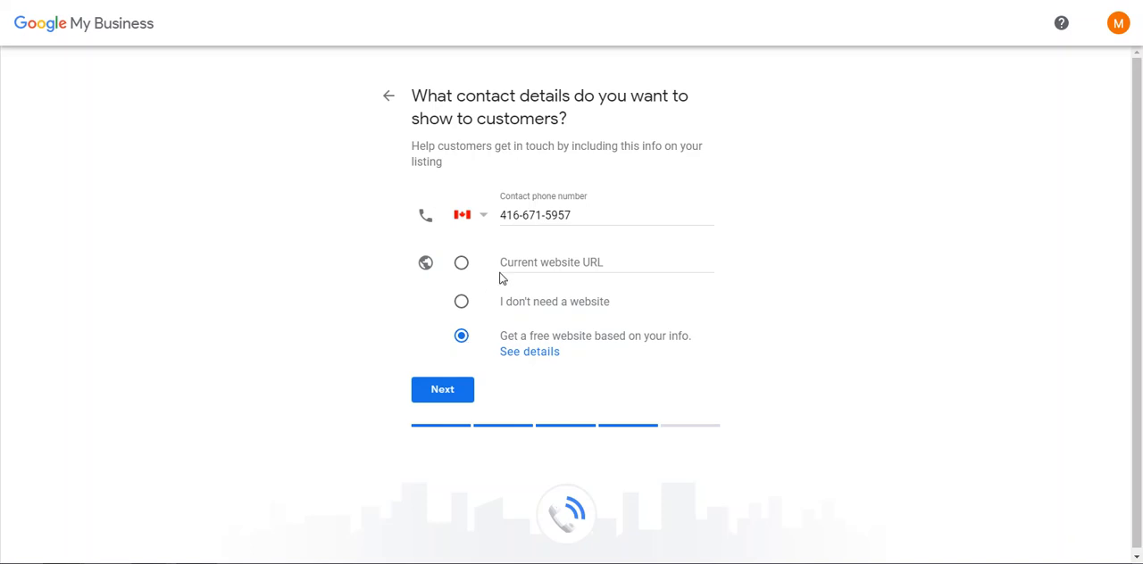
click(444, 398)
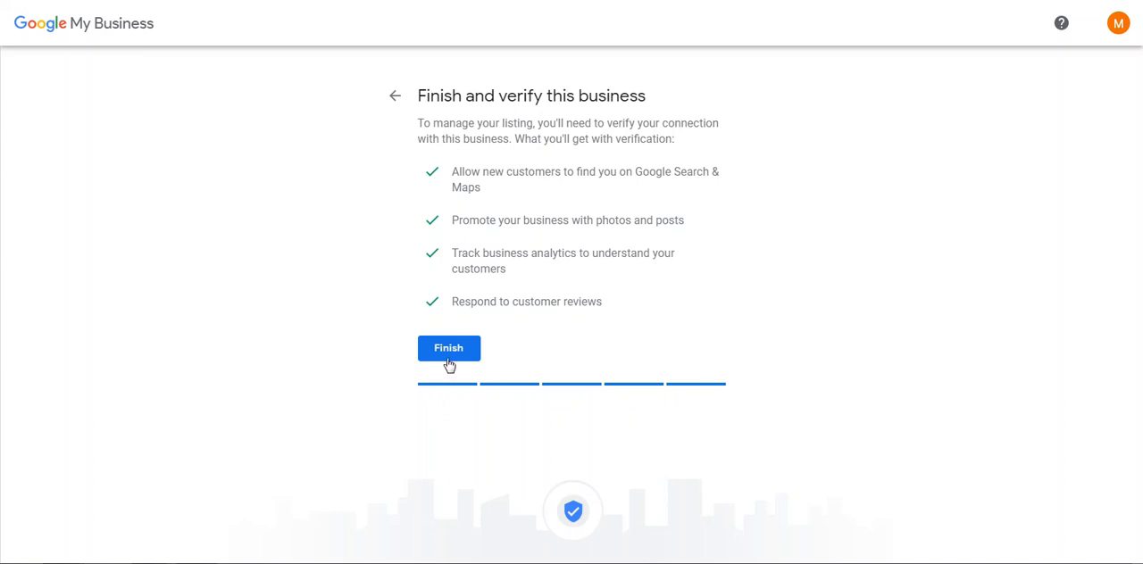
Finish the business listing and postpone the postal address verification, leaving the address fields empty.
click(447, 361)
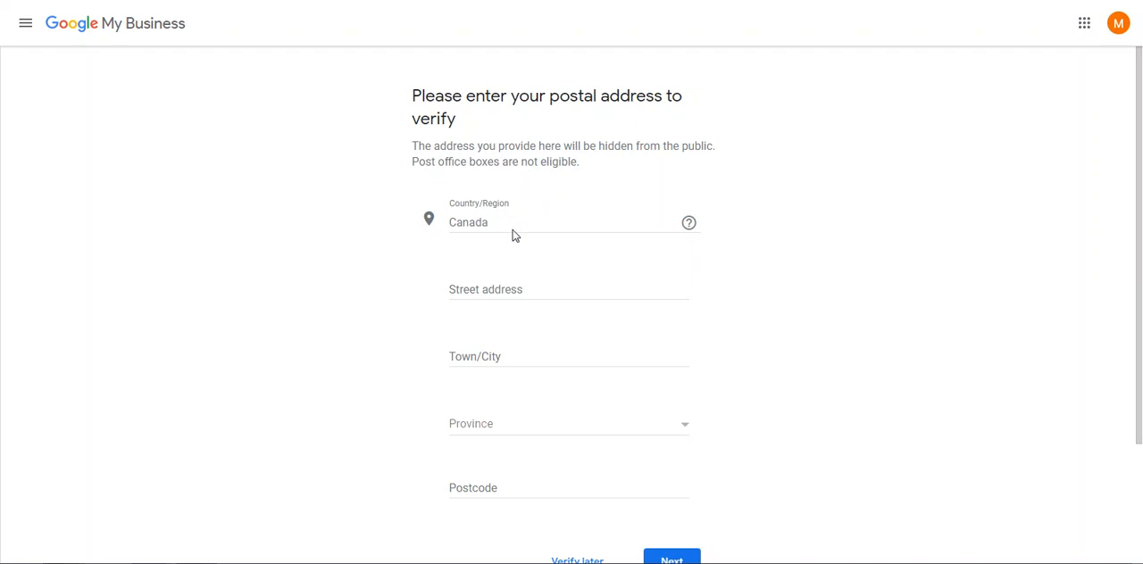
scroll(536, 207, down, 1)
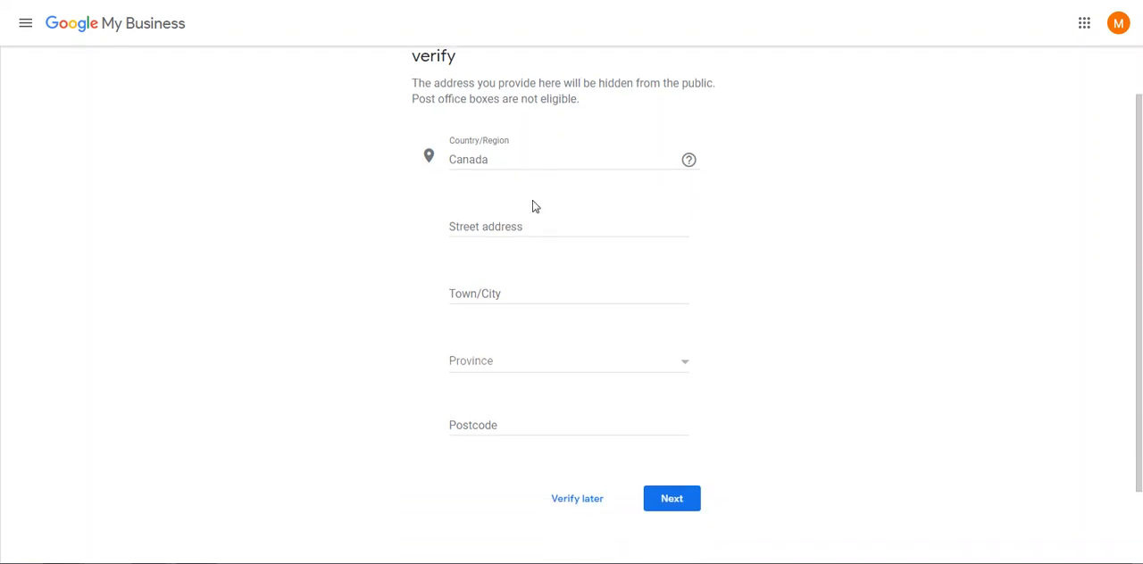
click(493, 223)
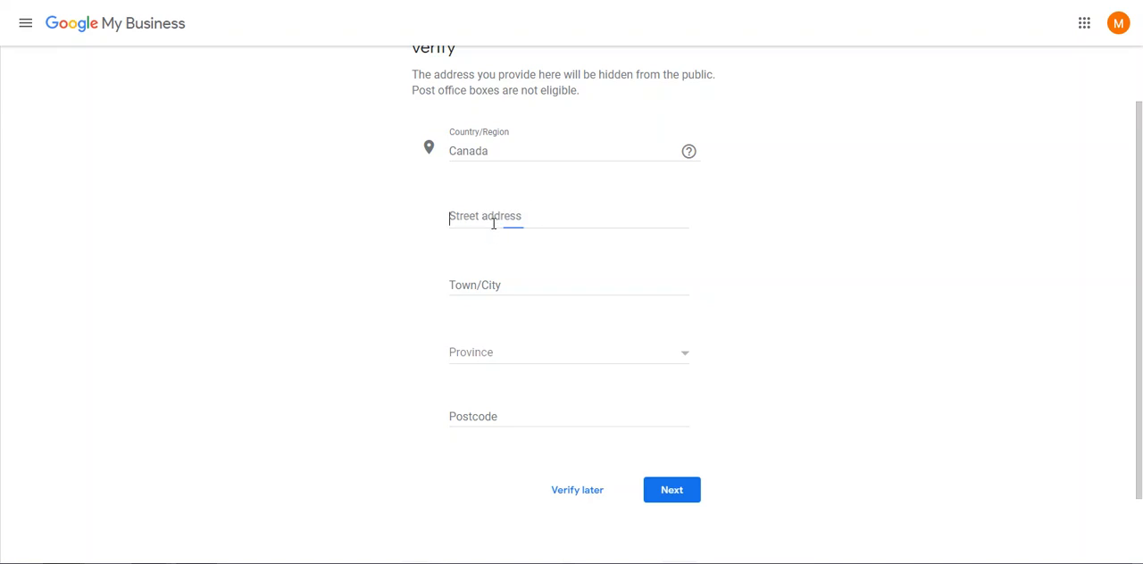
click(474, 287)
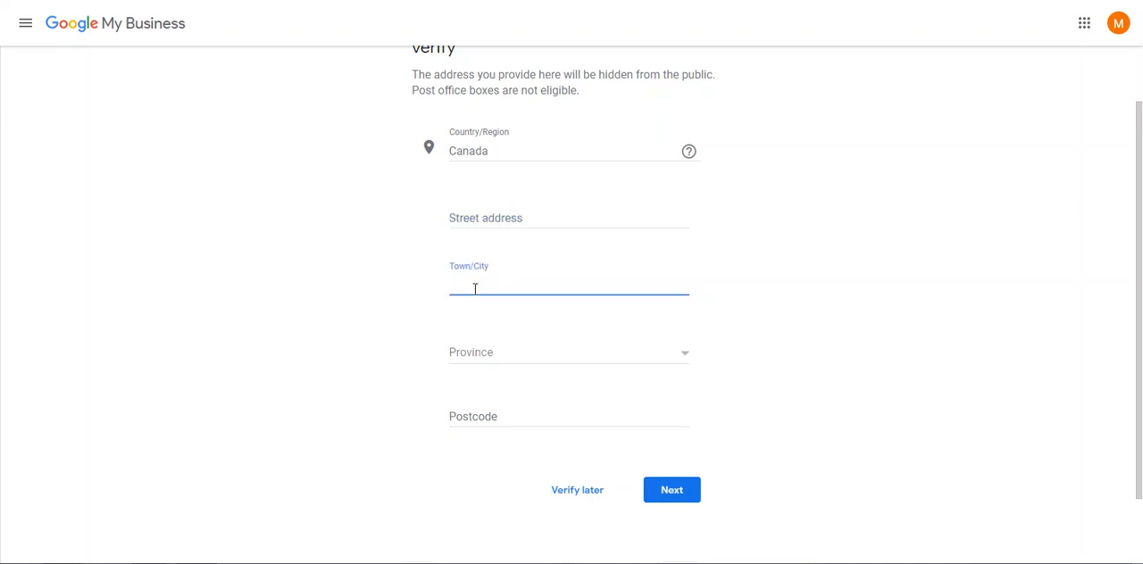
click(474, 352)
click(741, 354)
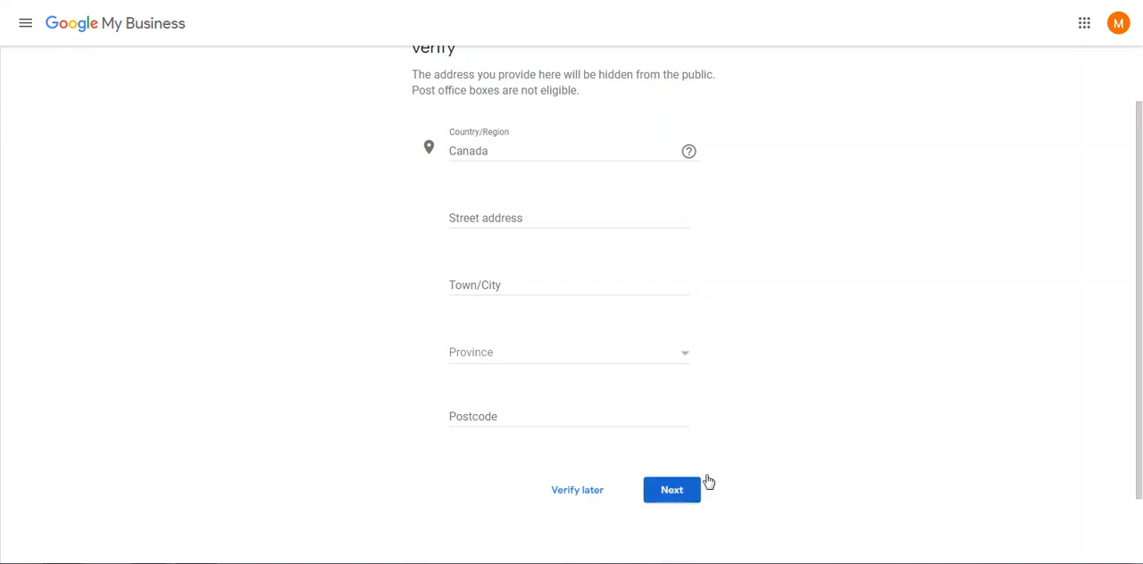
click(567, 496)
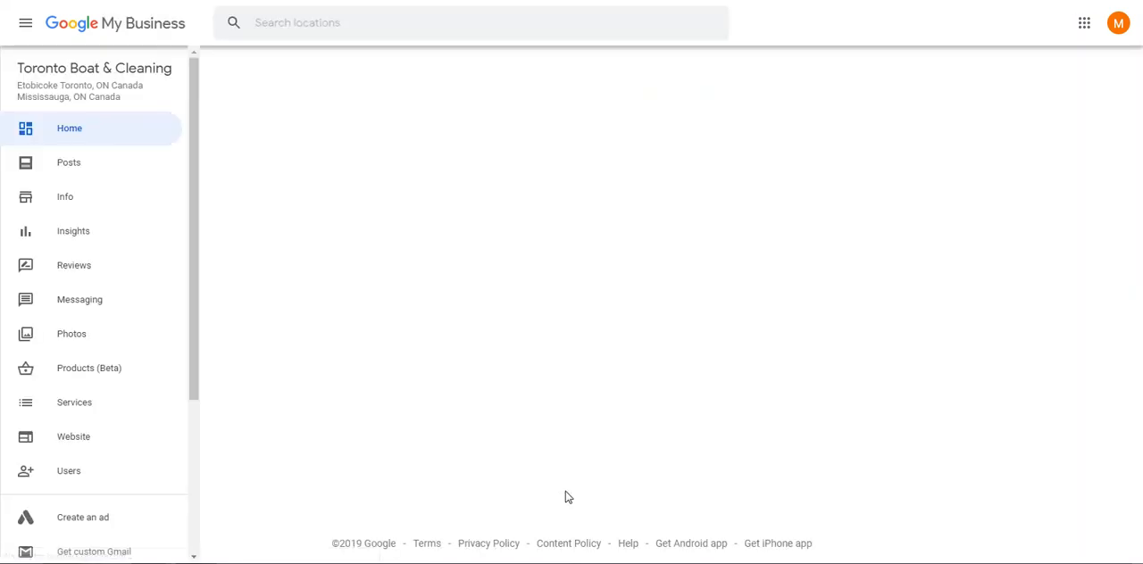